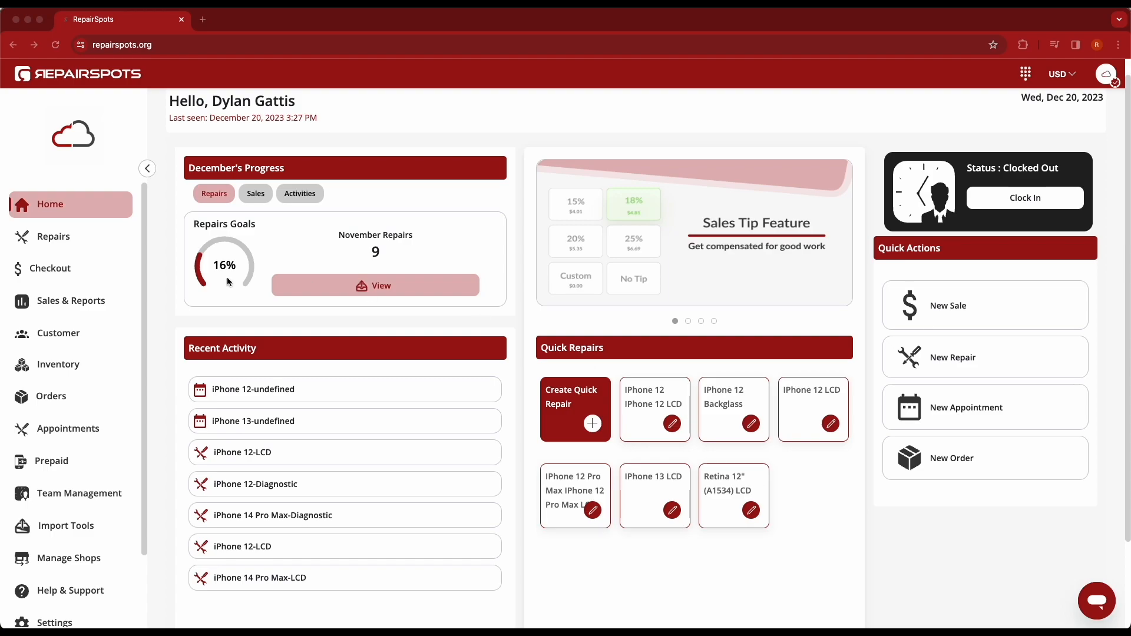
Step: Start a new repair from the repairs list, choosing Phone as the type and Apple as the brand
left_click(53, 239)
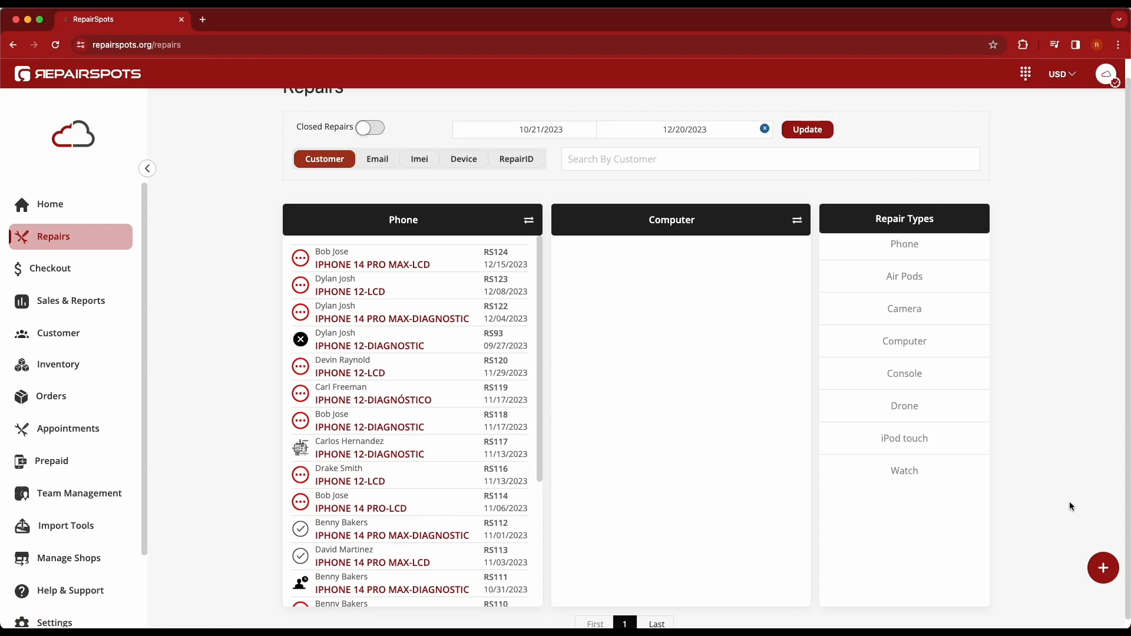
left_click(1103, 570)
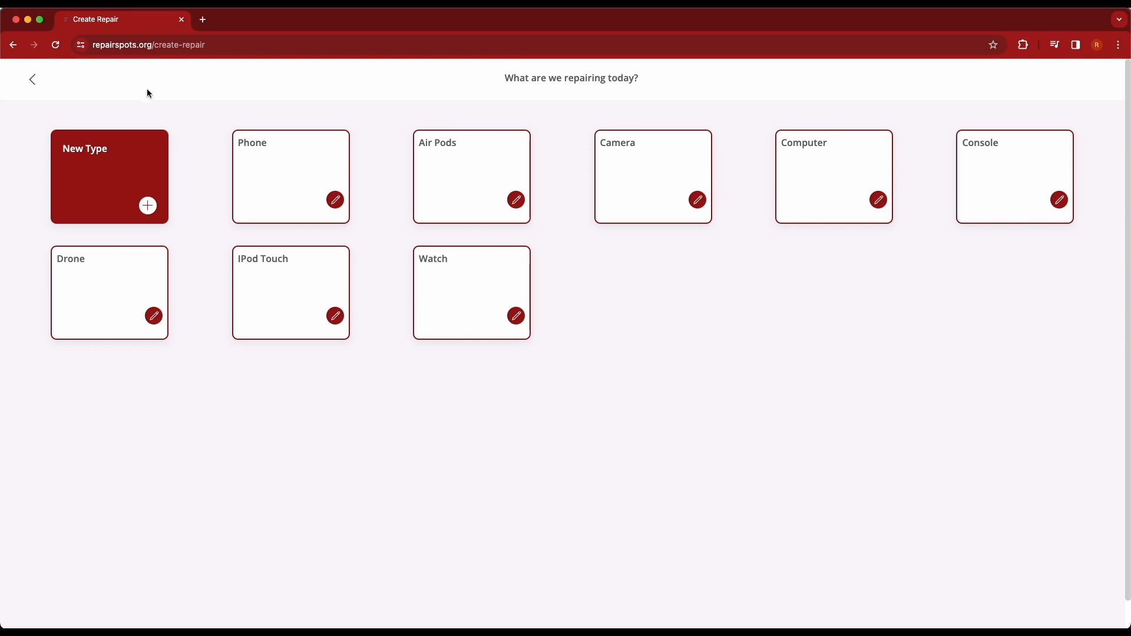
left_click(274, 165)
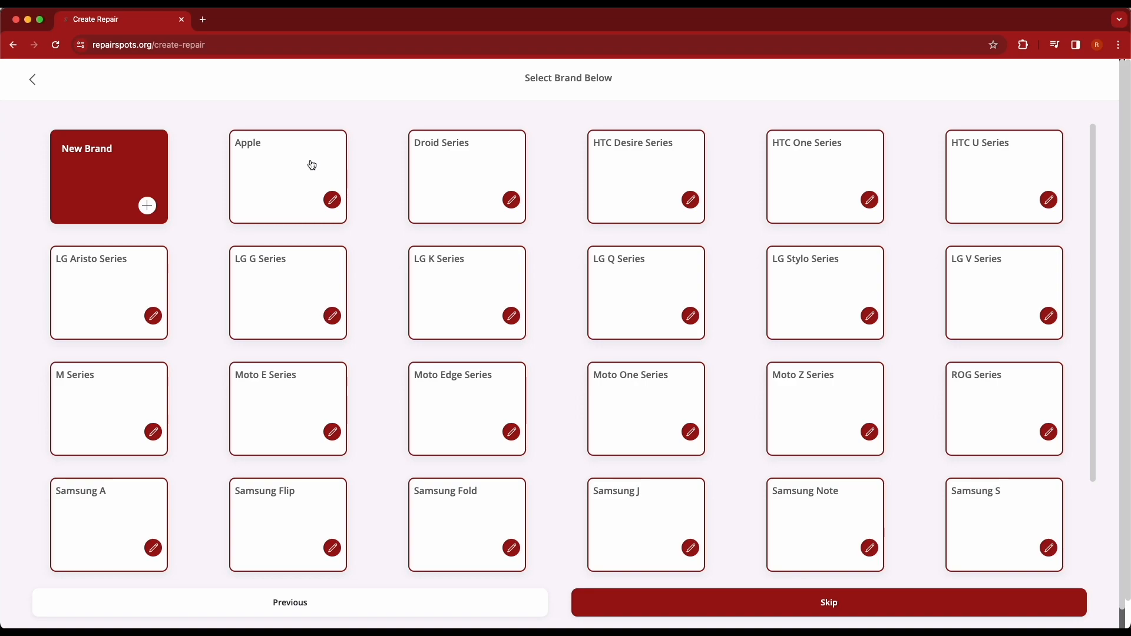
left_click(259, 177)
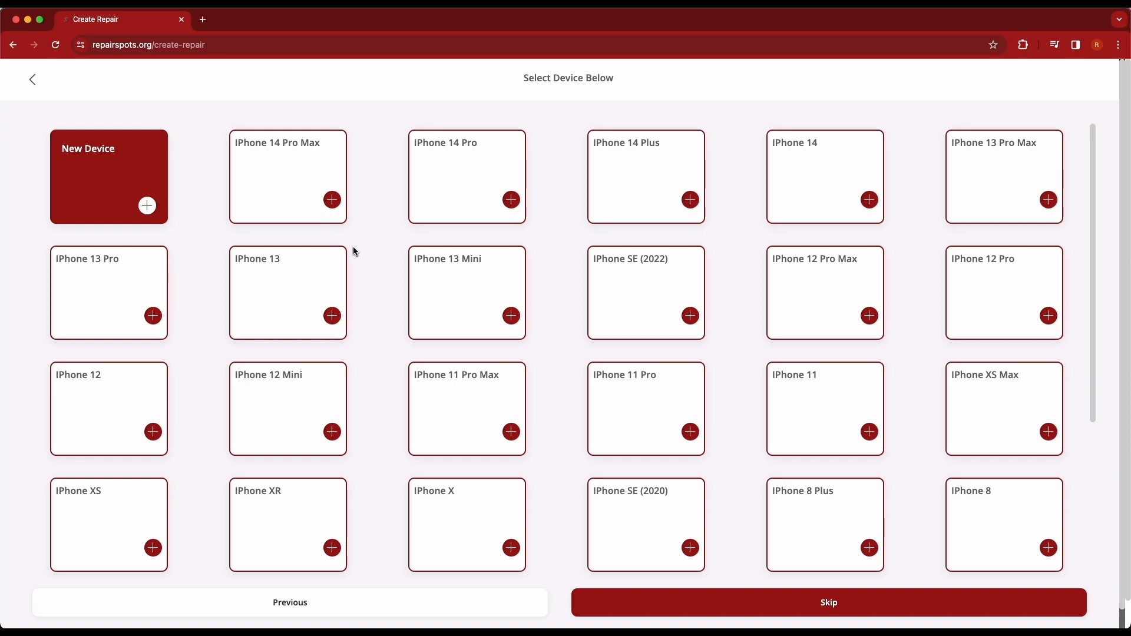
Step: Choose iPhone 12 as the device and LCD as the problem to fix
scroll(381, 320, "down", 1)
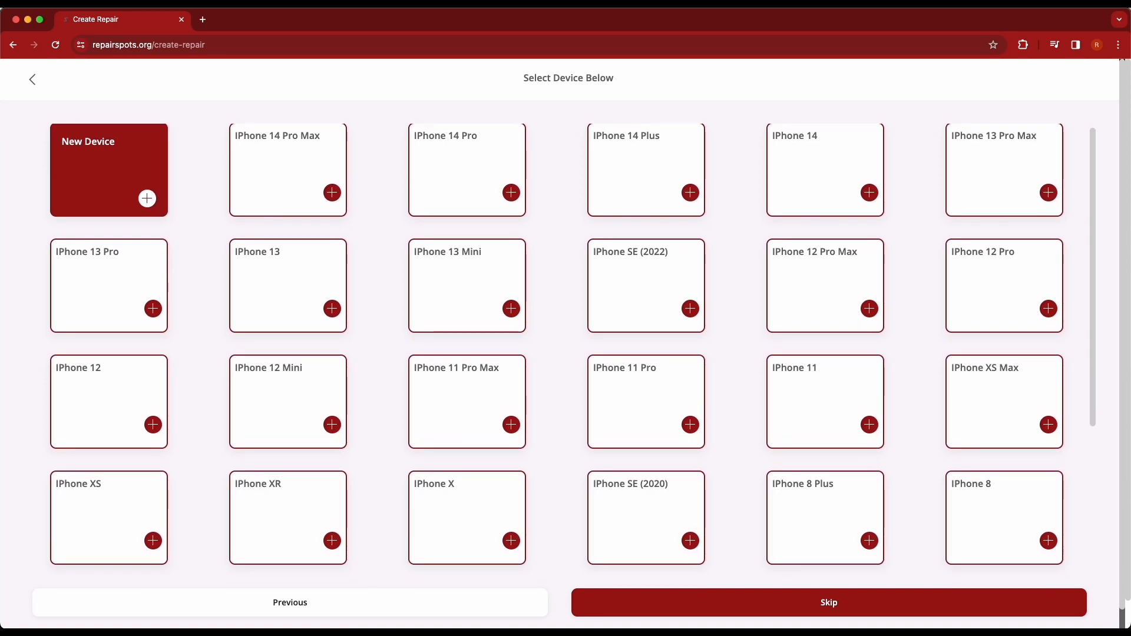
scroll(415, 344, "up", 1)
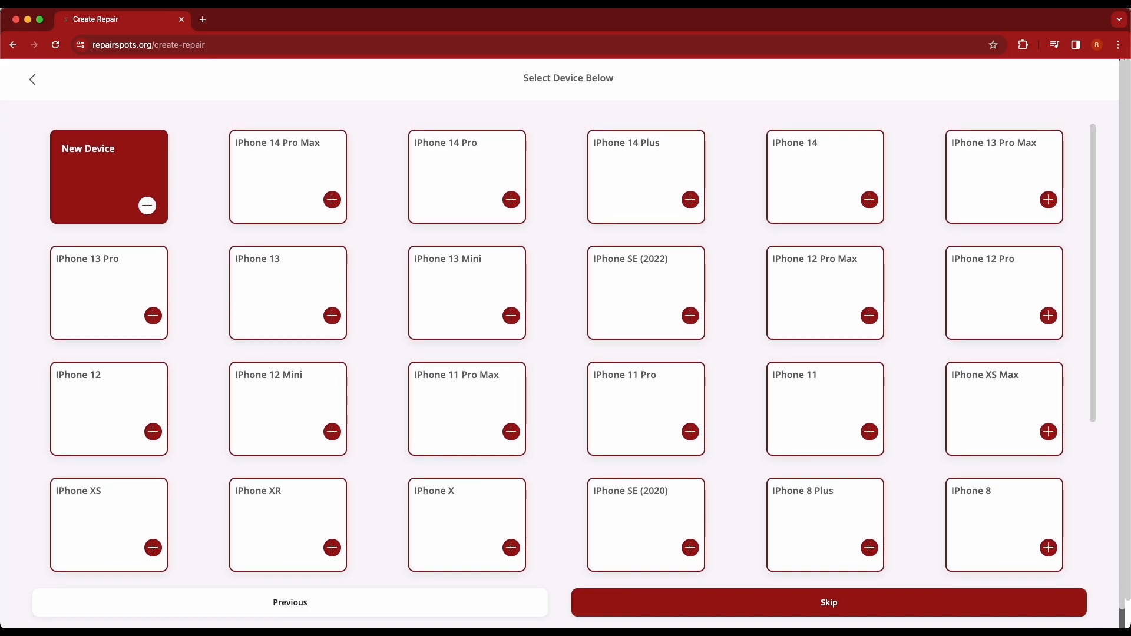
left_click(119, 397)
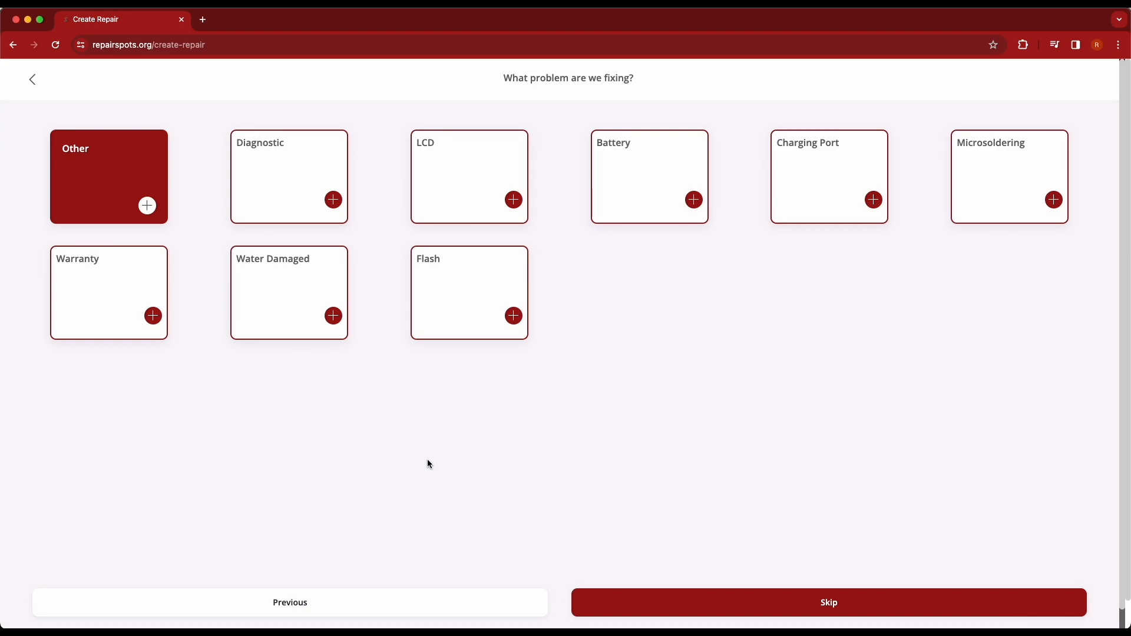
left_click(441, 171)
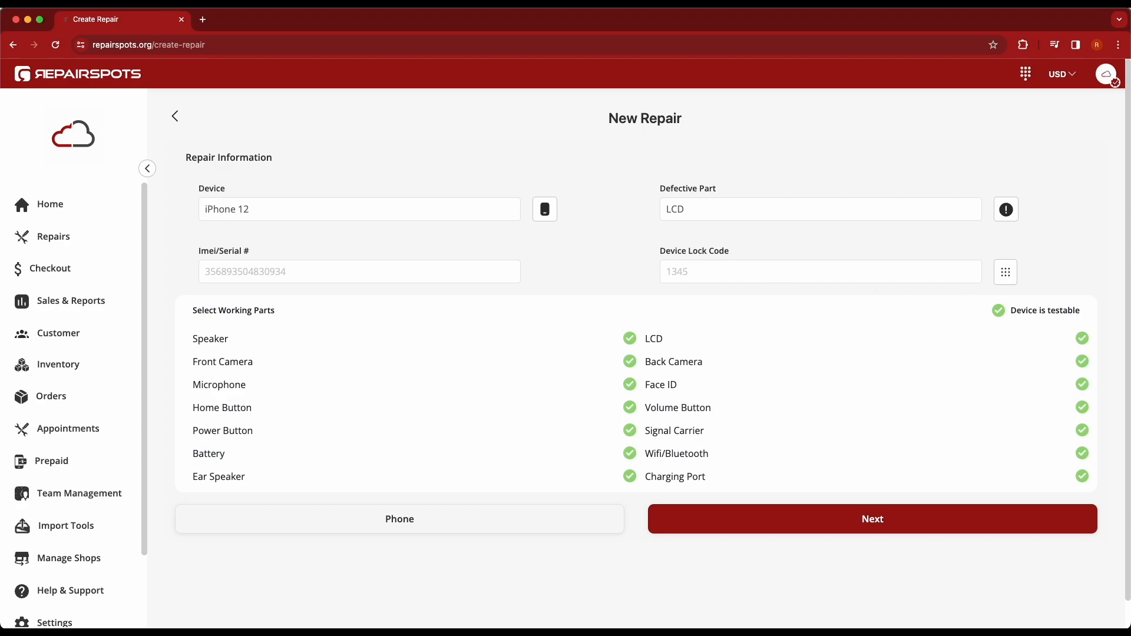
Step: Enter the numeric device lock code in the repair information, leaving the unlock pattern unset
left_click(1006, 272)
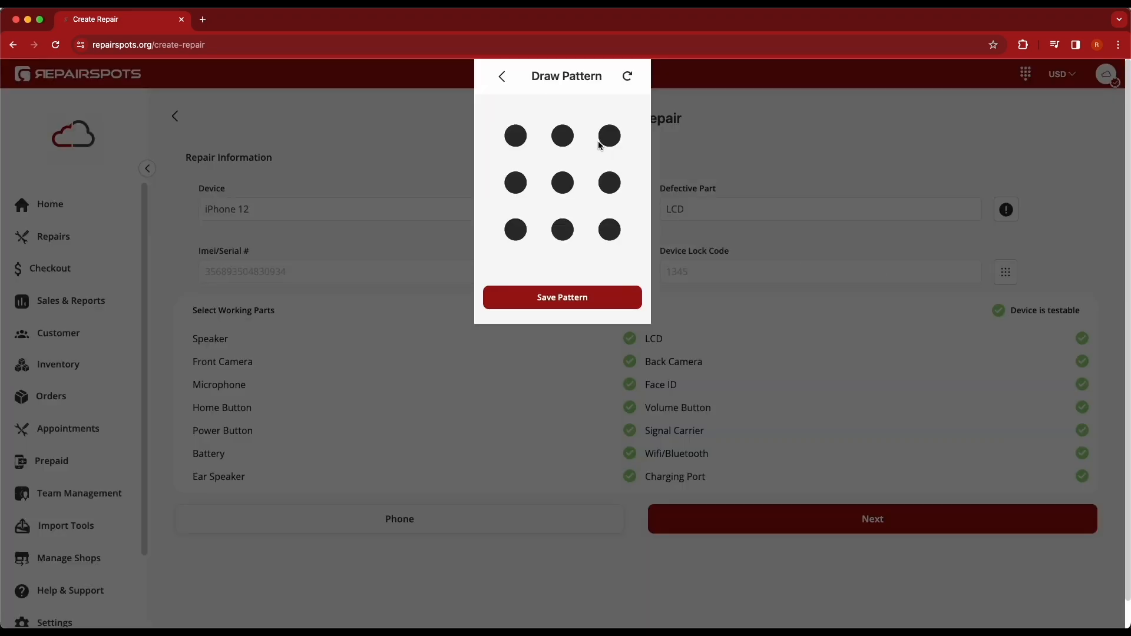
left_click(502, 77)
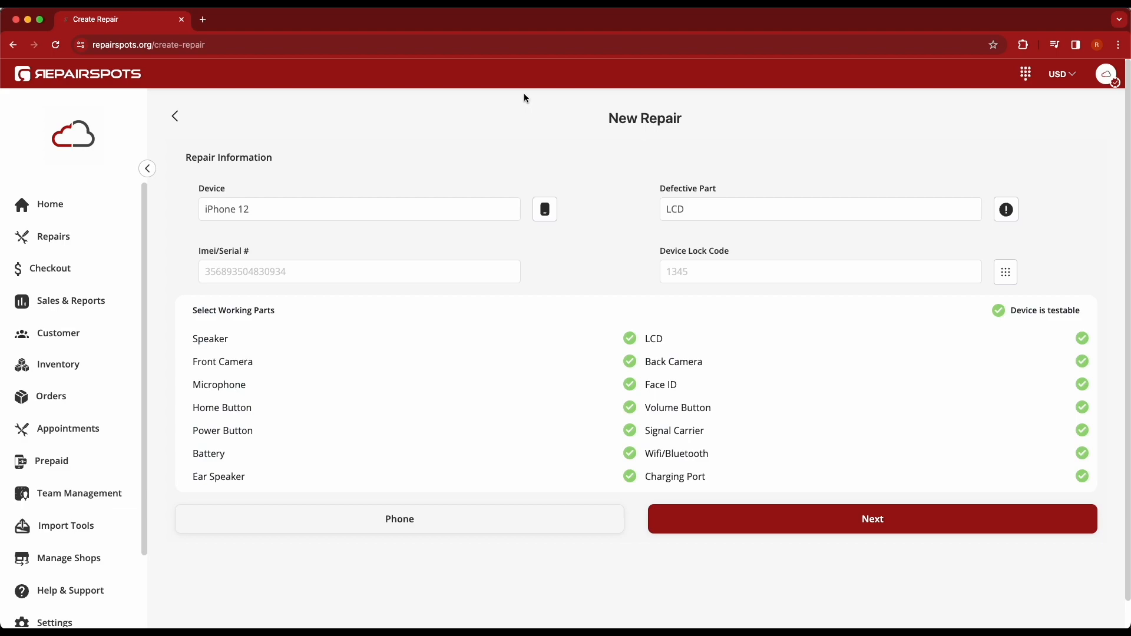
left_click(703, 272)
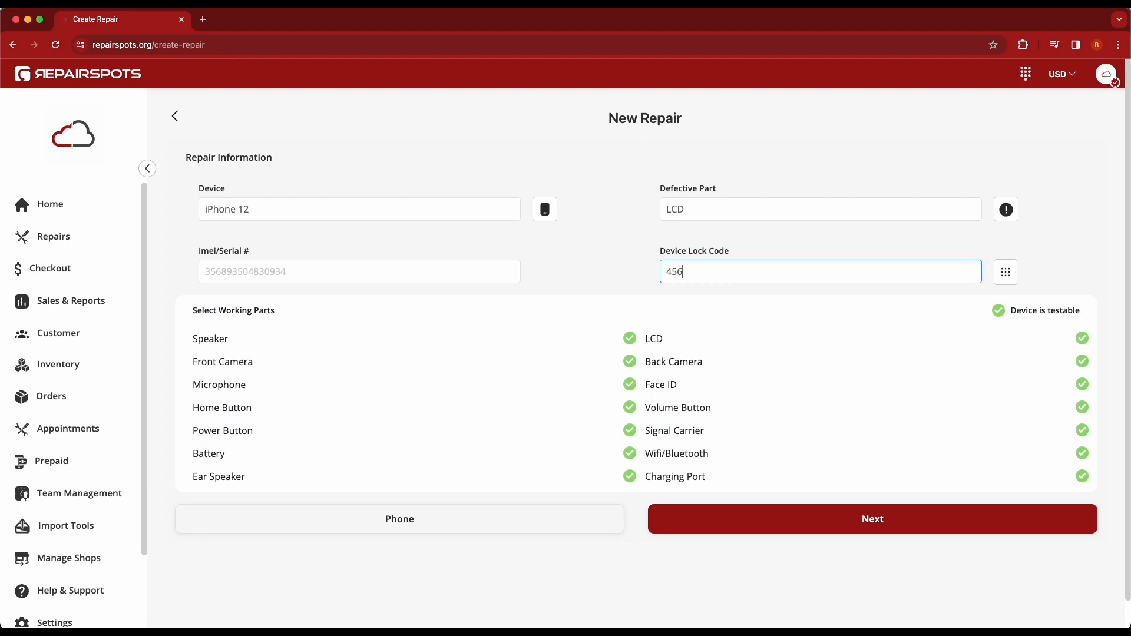
left_click(630, 291)
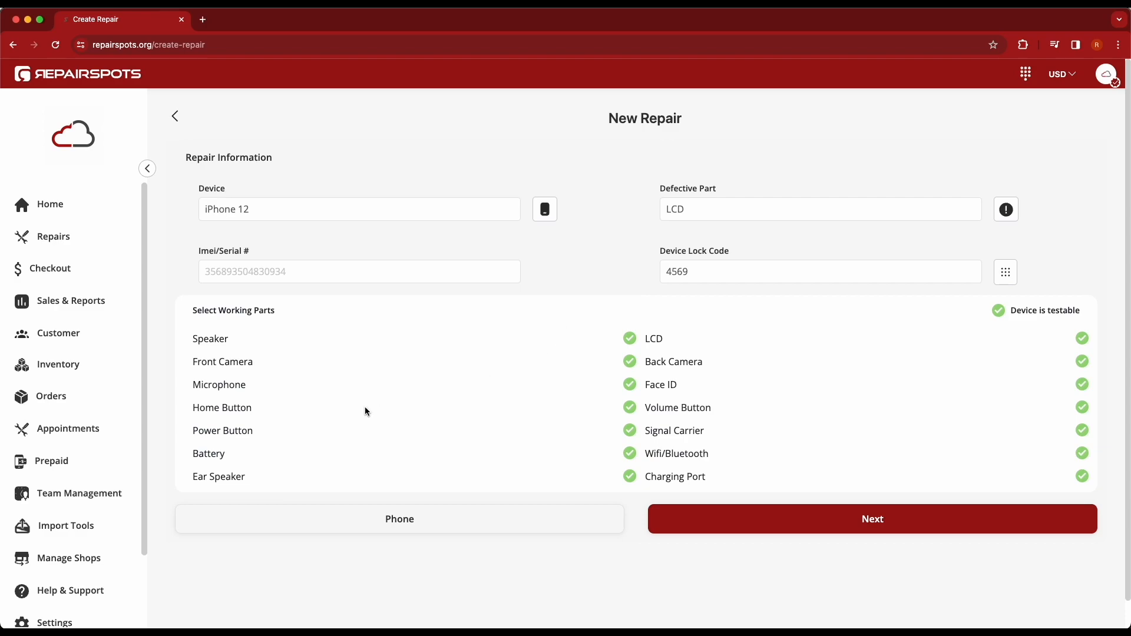
Step: Mark the device as not testable so all parts are flagged as not working, and continue to the parts and cost page
left_click(631, 339)
left_click(629, 385)
left_click(998, 310)
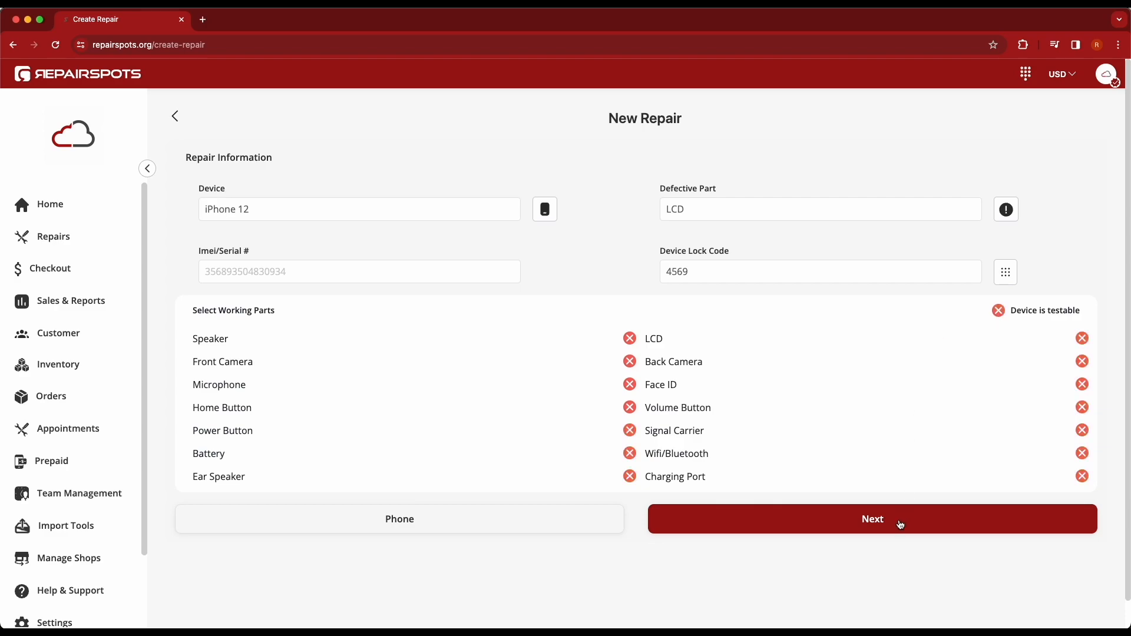
left_click(899, 524)
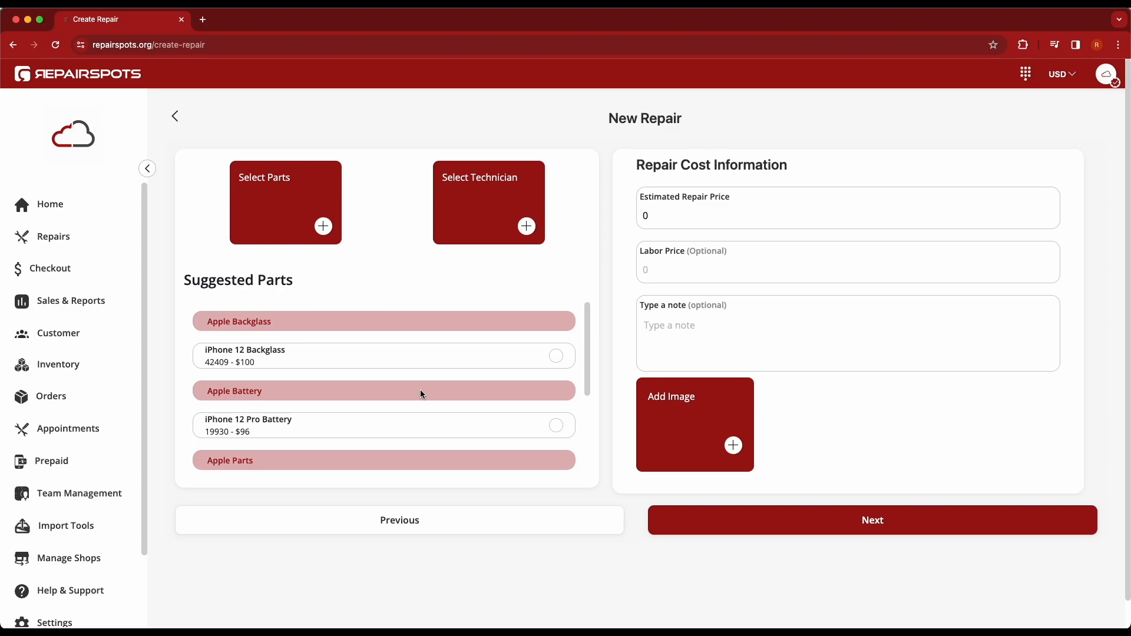
Step: Select the iPhone 12 LCD from the Apple Screen group of suggested parts
scroll(421, 394, "down", 1)
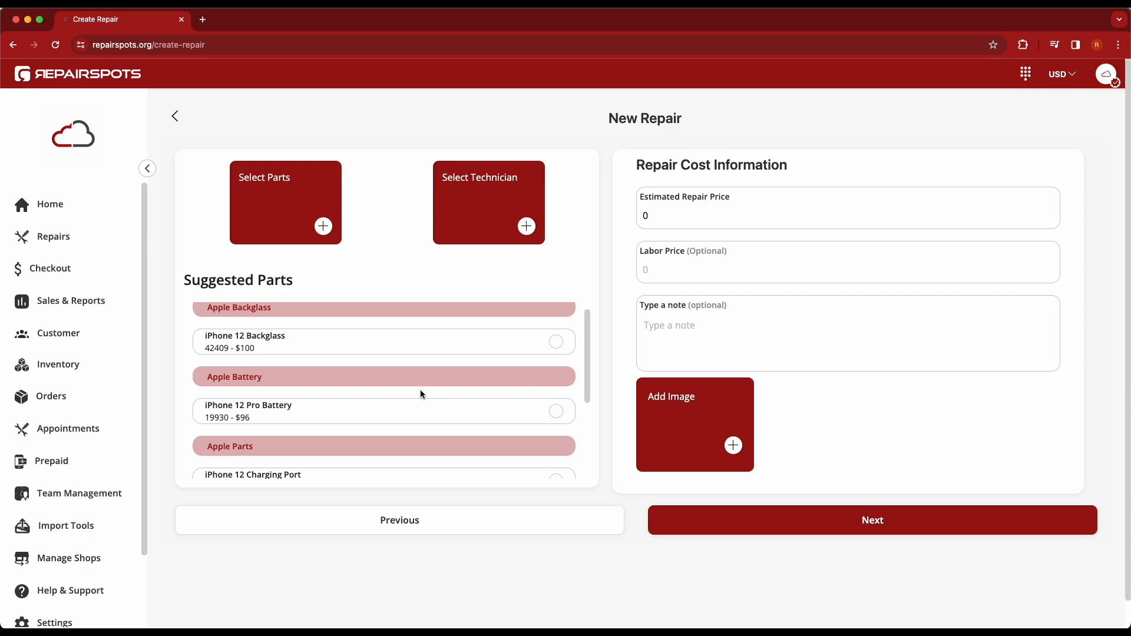
scroll(421, 393, "down", 8)
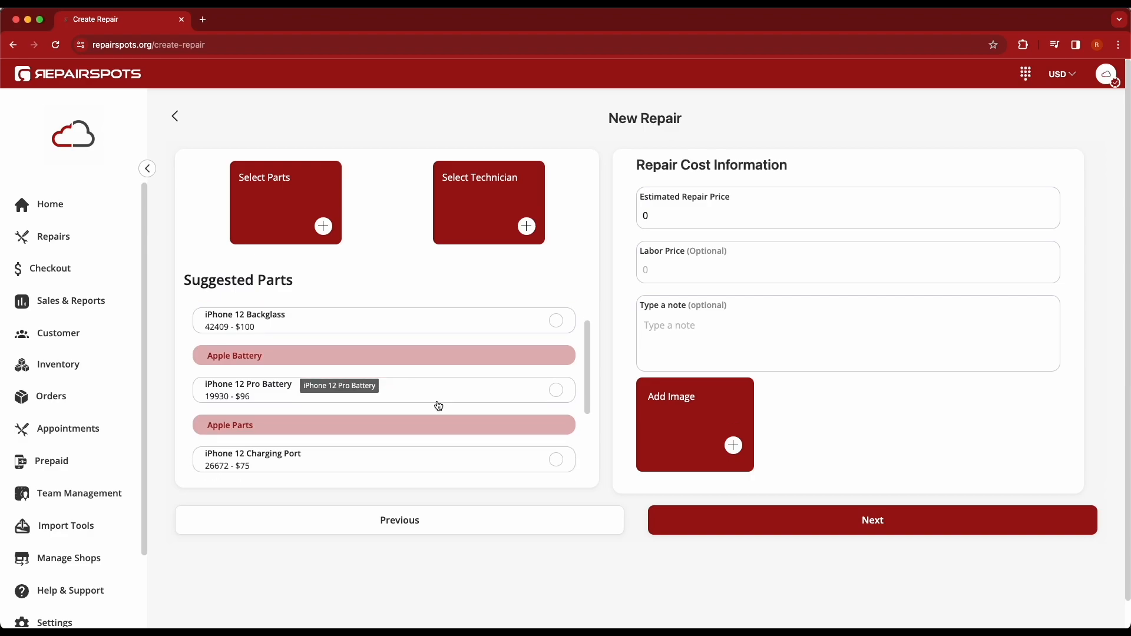
scroll(439, 405, "down", 2)
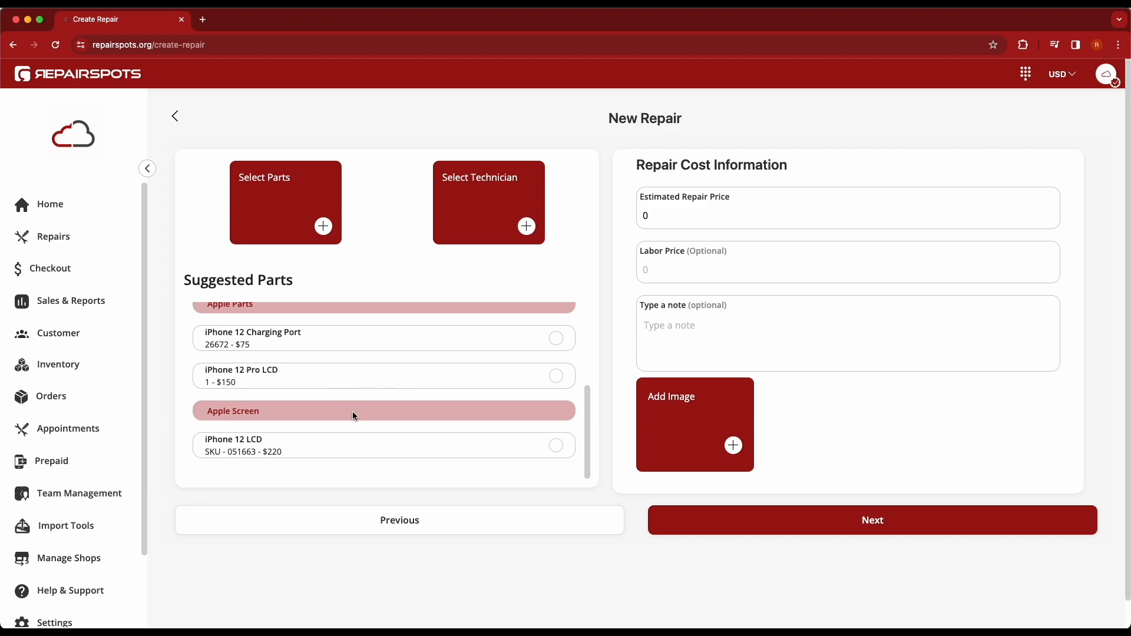
left_click(445, 454)
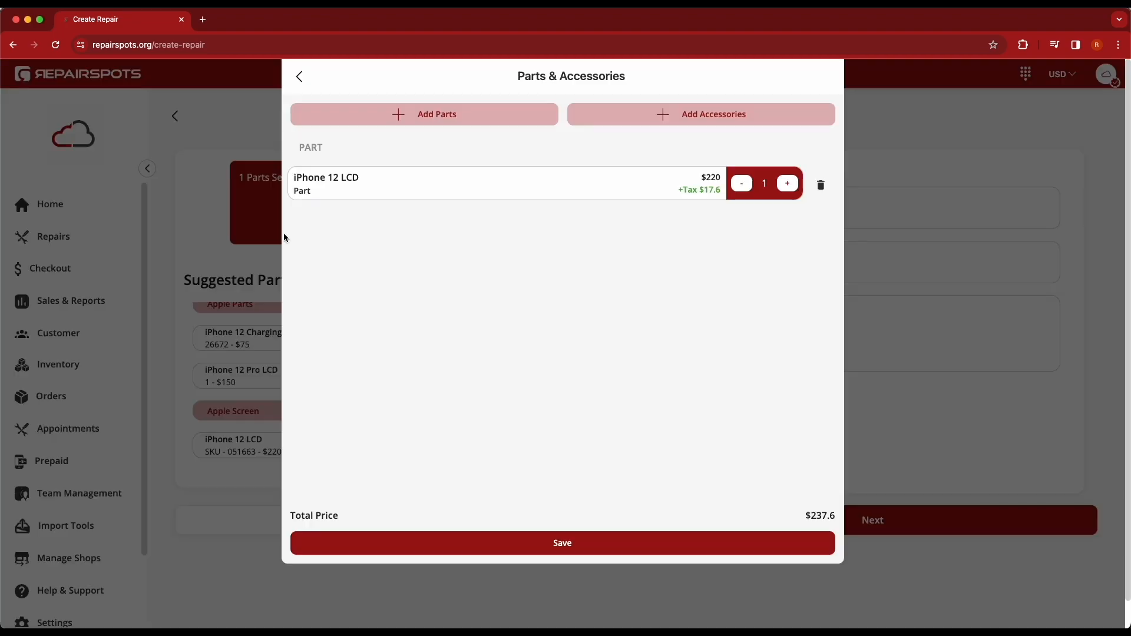
Step: Add the Diagnostic and Cleaning Service items to the repair's selected parts and save the list
left_click(285, 236)
left_click(439, 115)
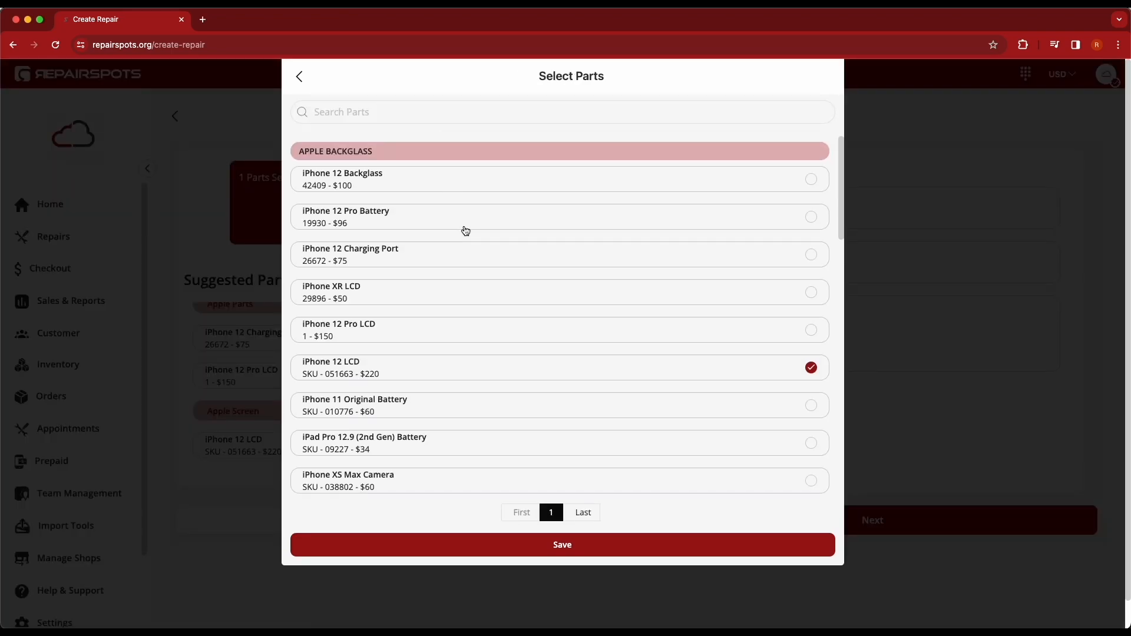
scroll(465, 231, "down", 15)
scroll(619, 310, "down", 3)
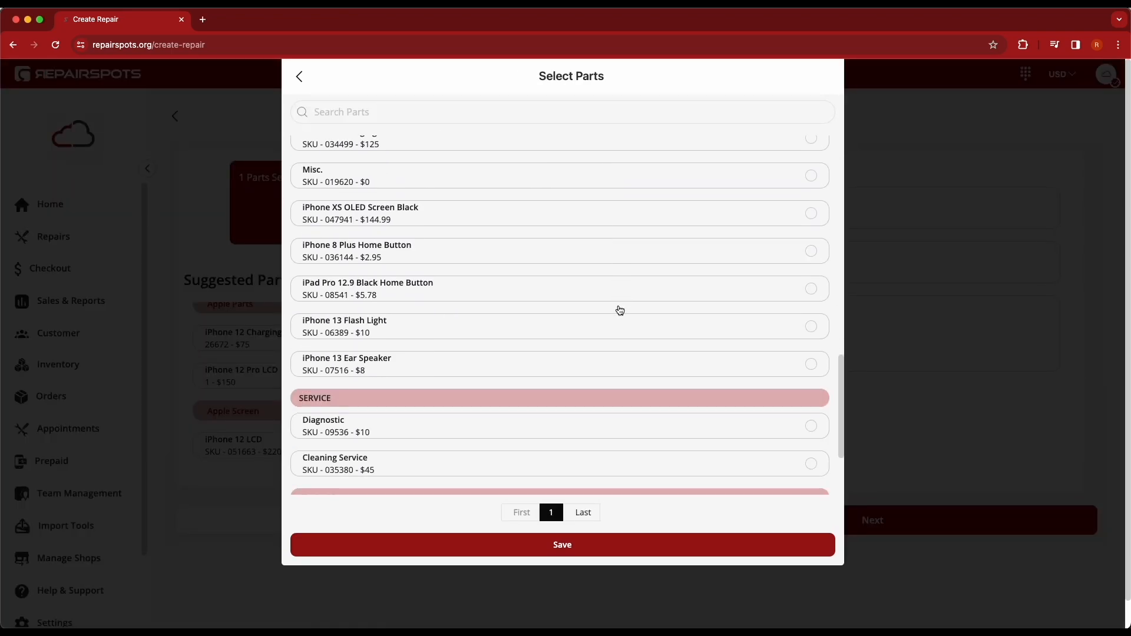
left_click(412, 414)
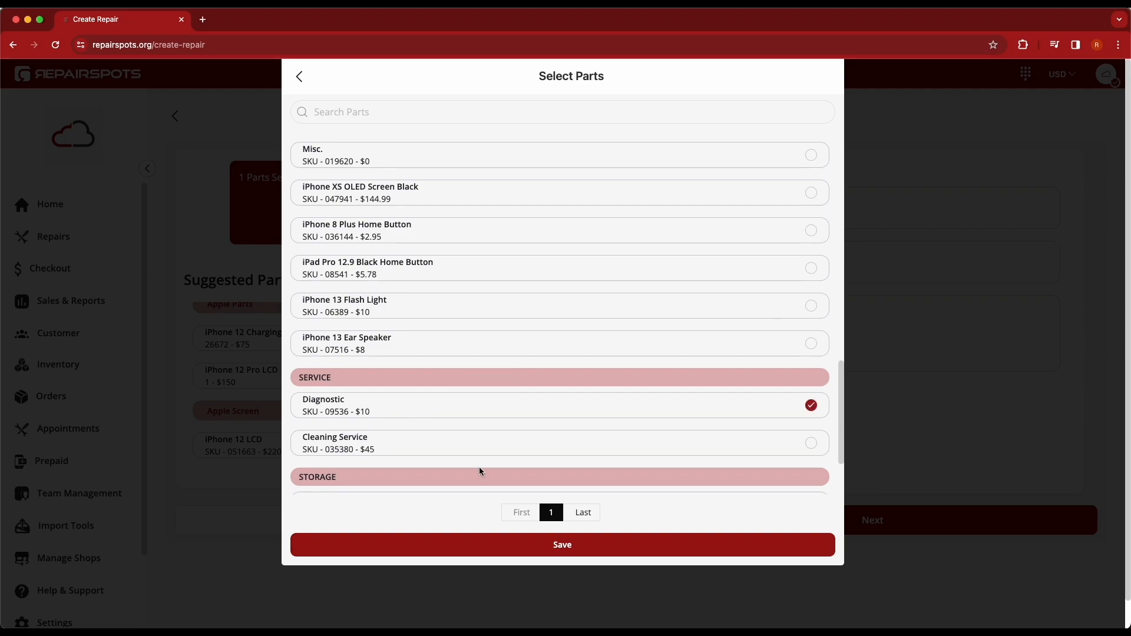
left_click(434, 447)
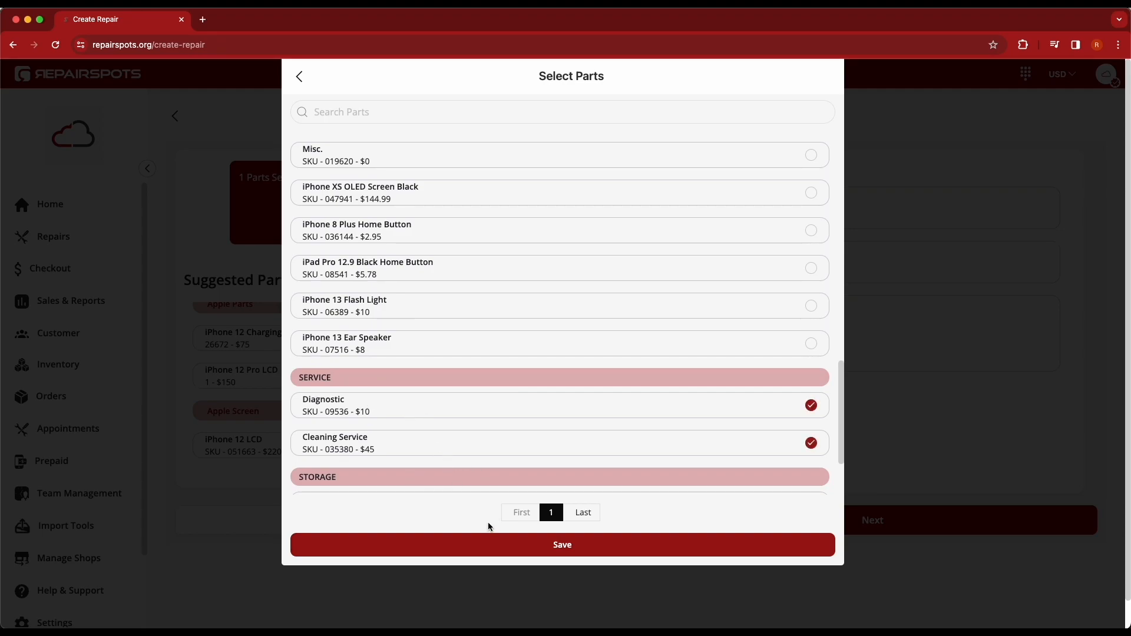
left_click(563, 546)
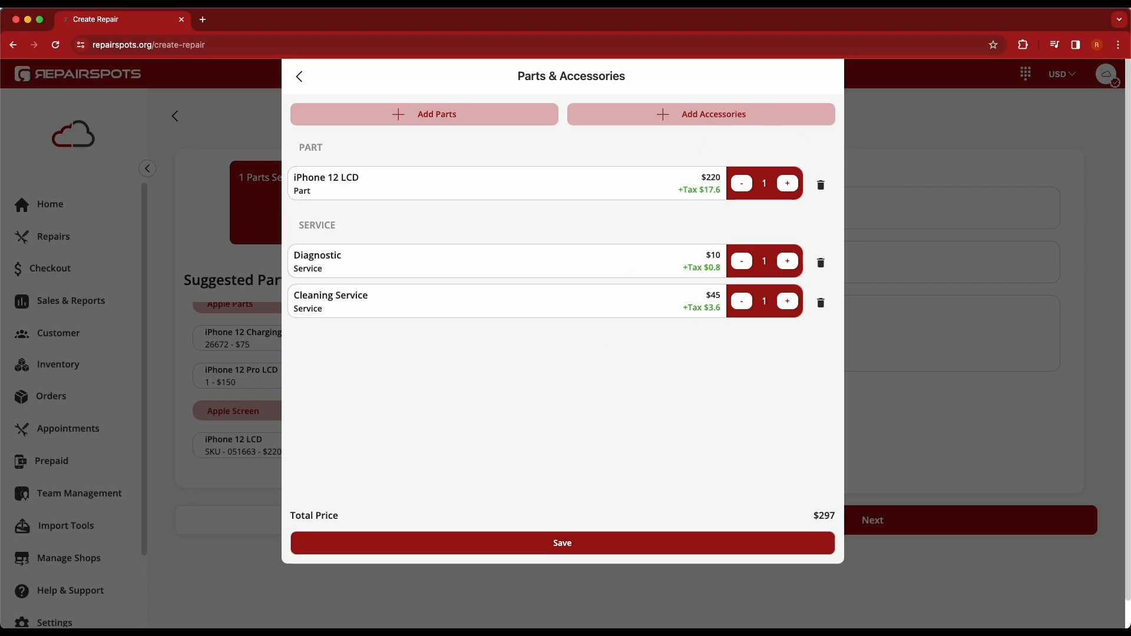
left_click(564, 540)
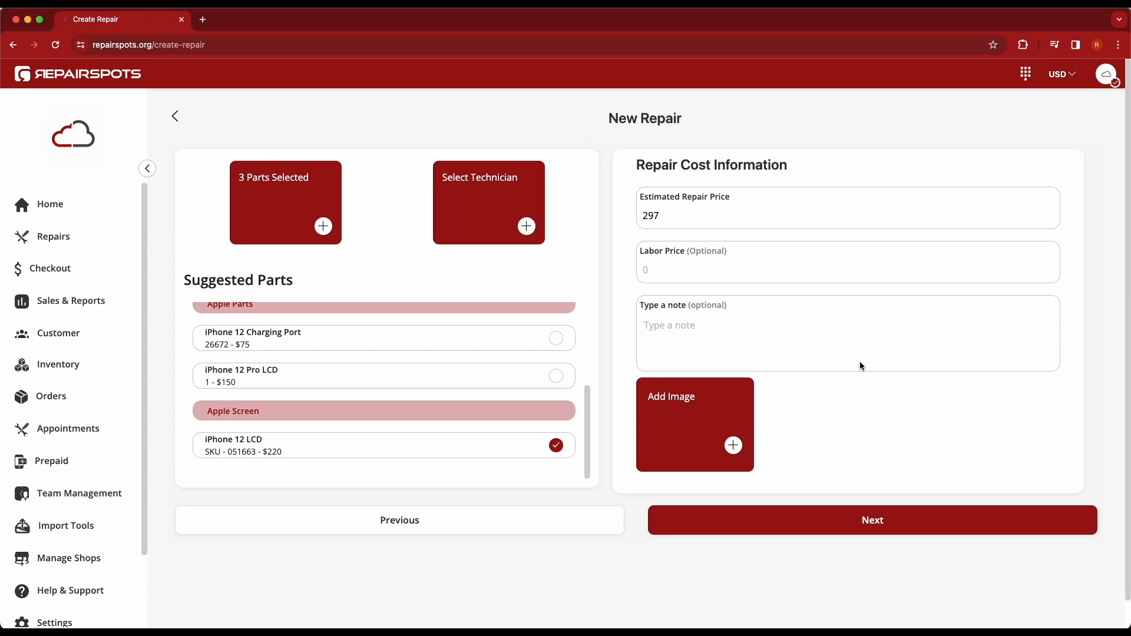
Step: Assign the first listed technician with the Tech role to the repair
left_click(526, 223)
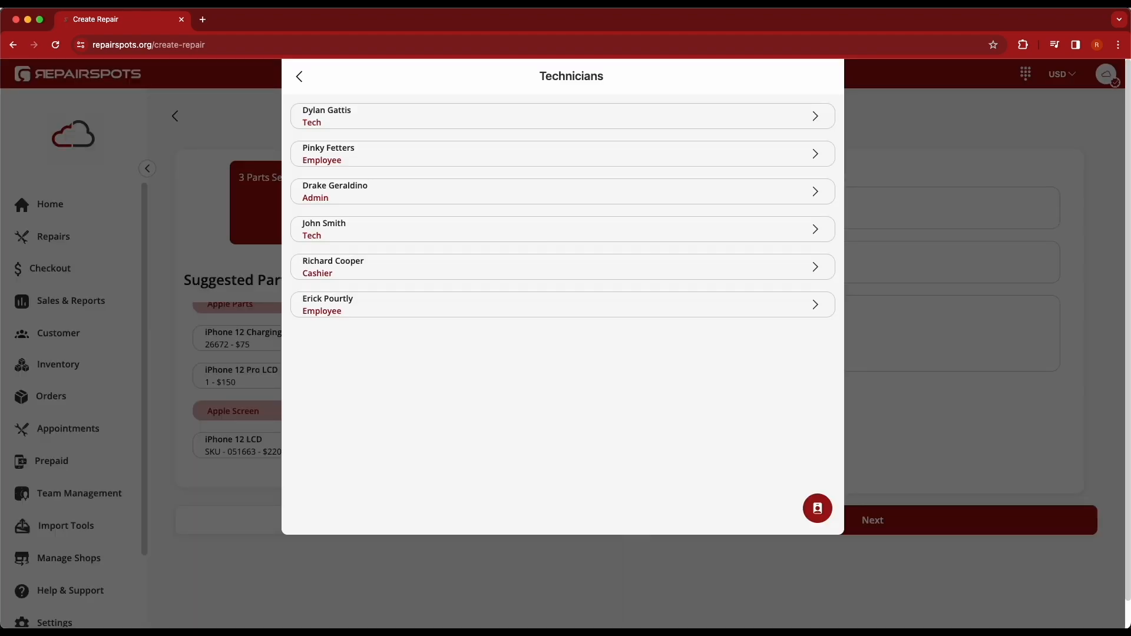
left_click(365, 121)
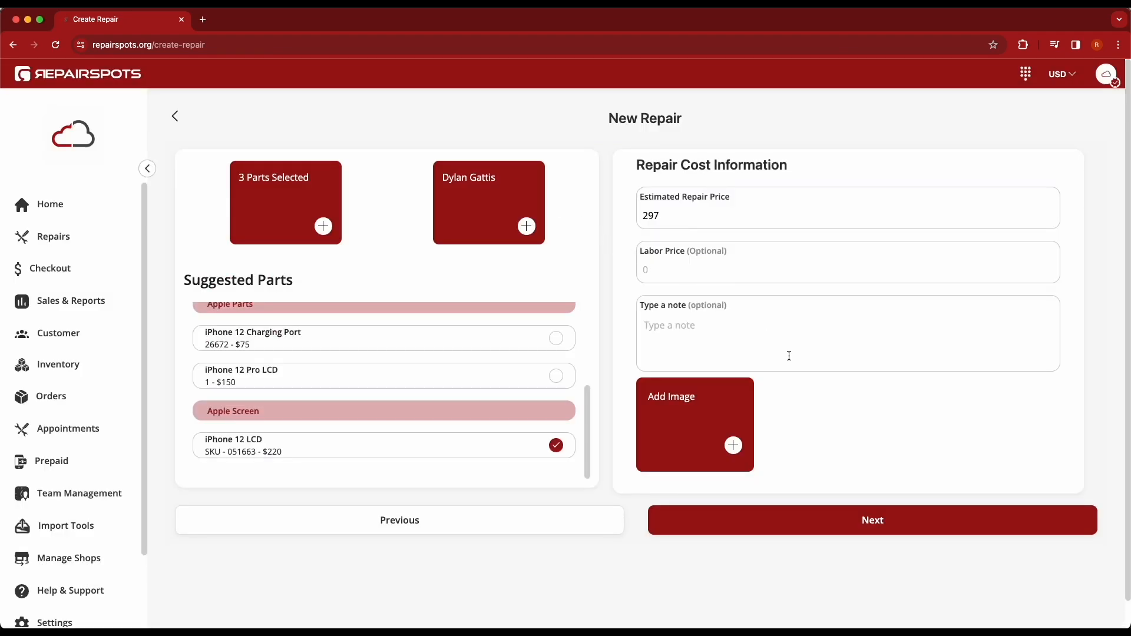
left_click(681, 273)
Step: Add the repair note "Device does not turn on and is not testable in current state." and continue to the customer page
left_click(708, 325)
type("Device does not turn on and is not testab le in current state.")
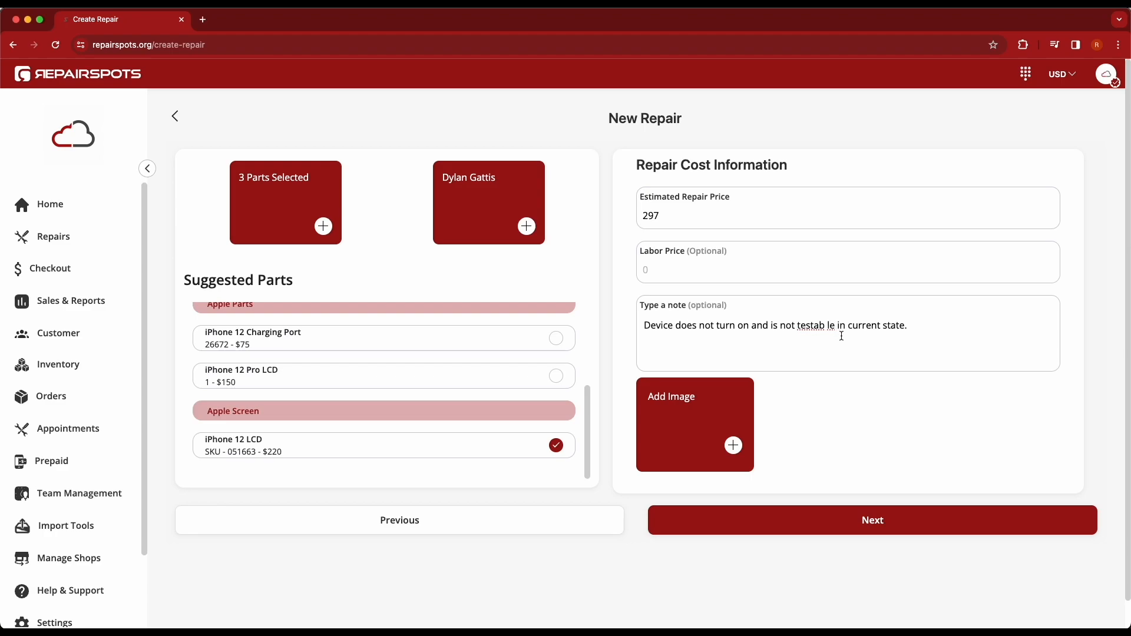
key("BackSpace")
type("a")
left_click(938, 361)
left_click(835, 325)
left_click(829, 325)
key("BackSpace")
left_click(855, 533)
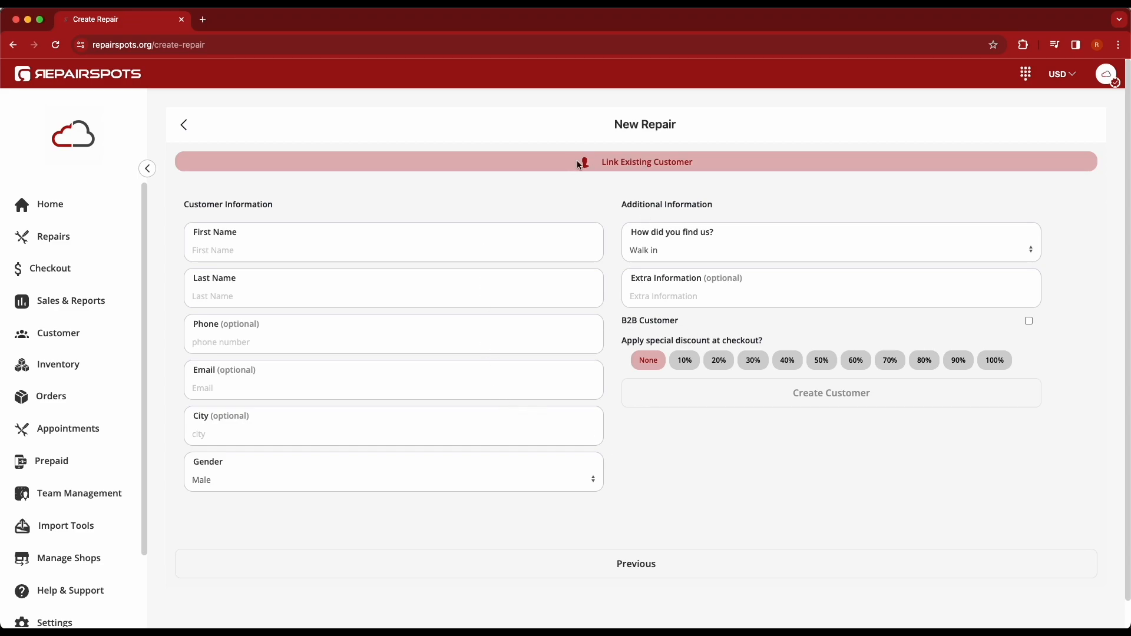
Step: Link the second existing customer in the full customer list to the repair
left_click(681, 170)
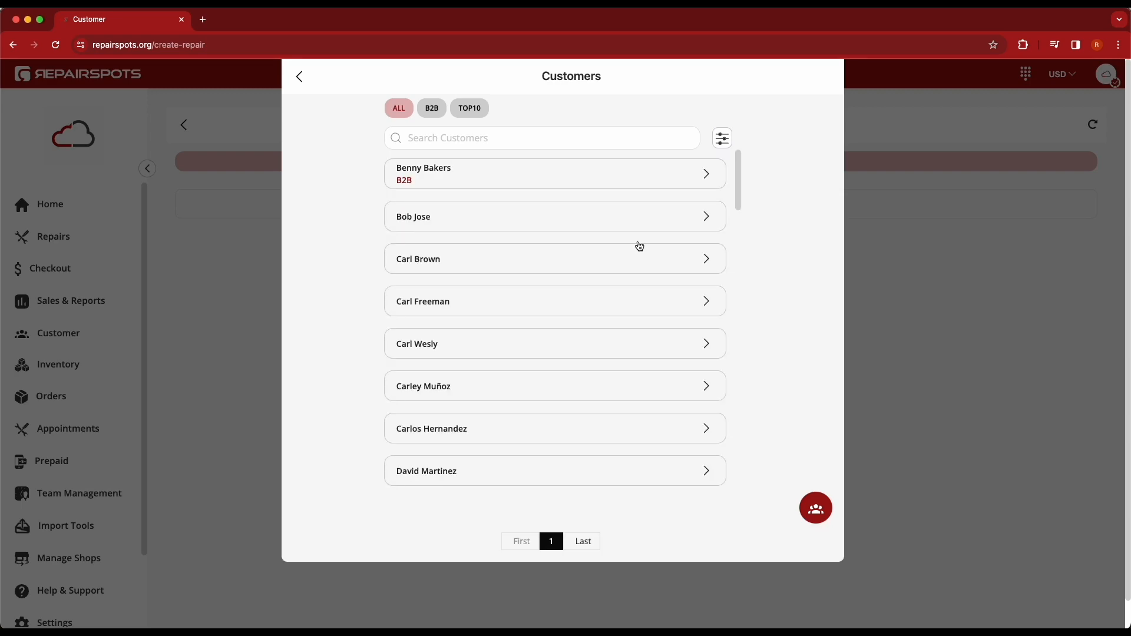
scroll(629, 374, "down", 4)
scroll(528, 389, "up", 4)
left_click(507, 231)
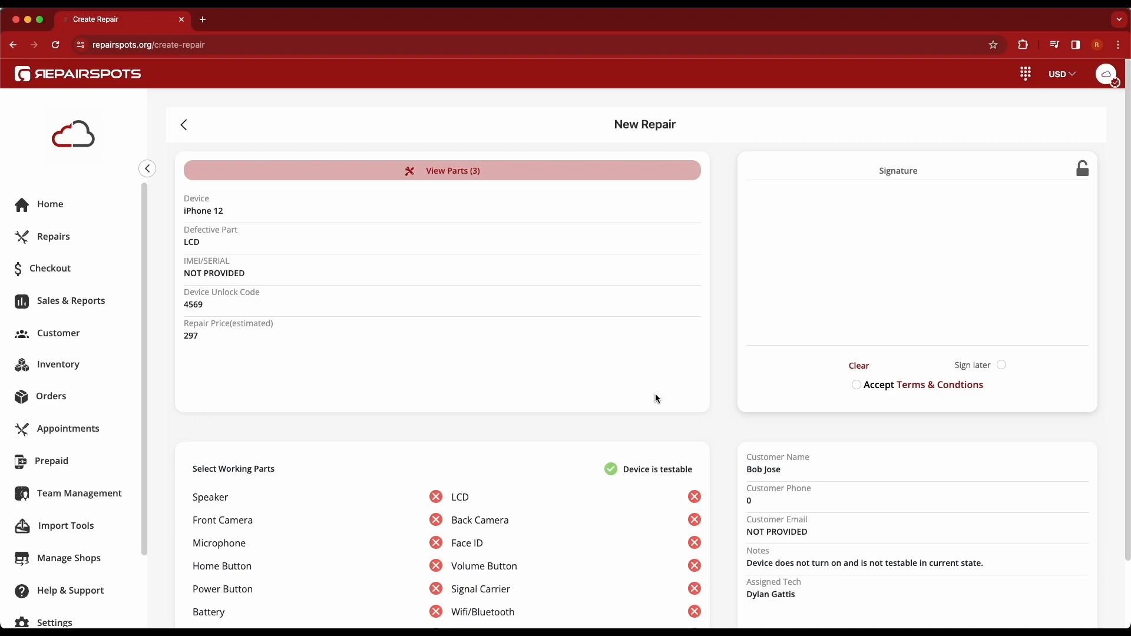
Step: Review the new repair's summary and collapse the navigation sidebar
scroll(722, 399, "down", 1)
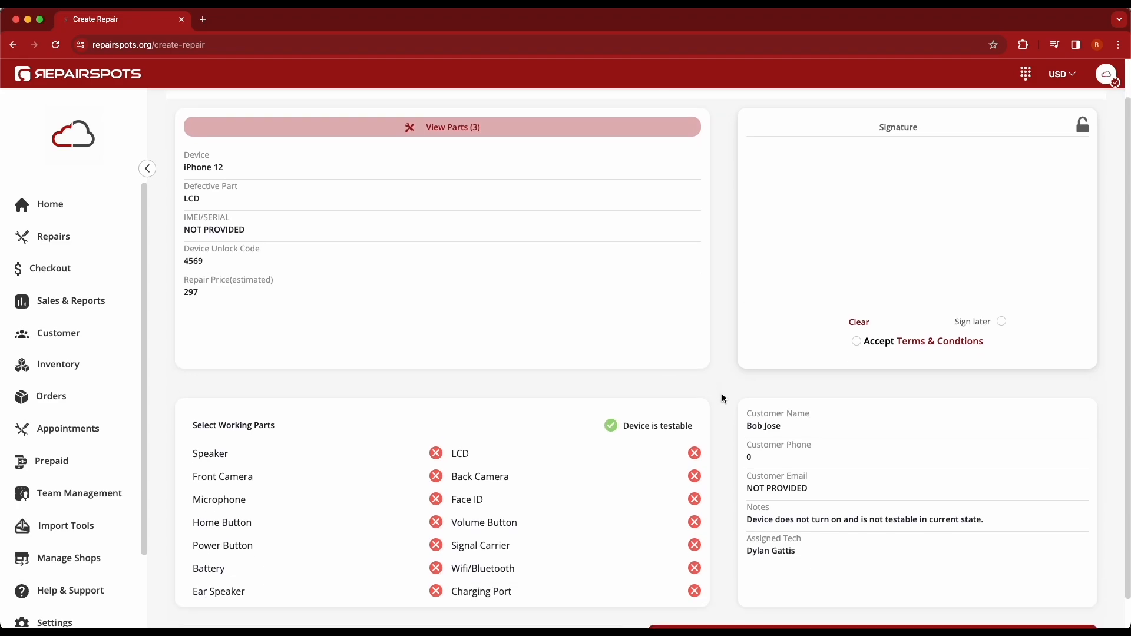
scroll(726, 400, "down", 1)
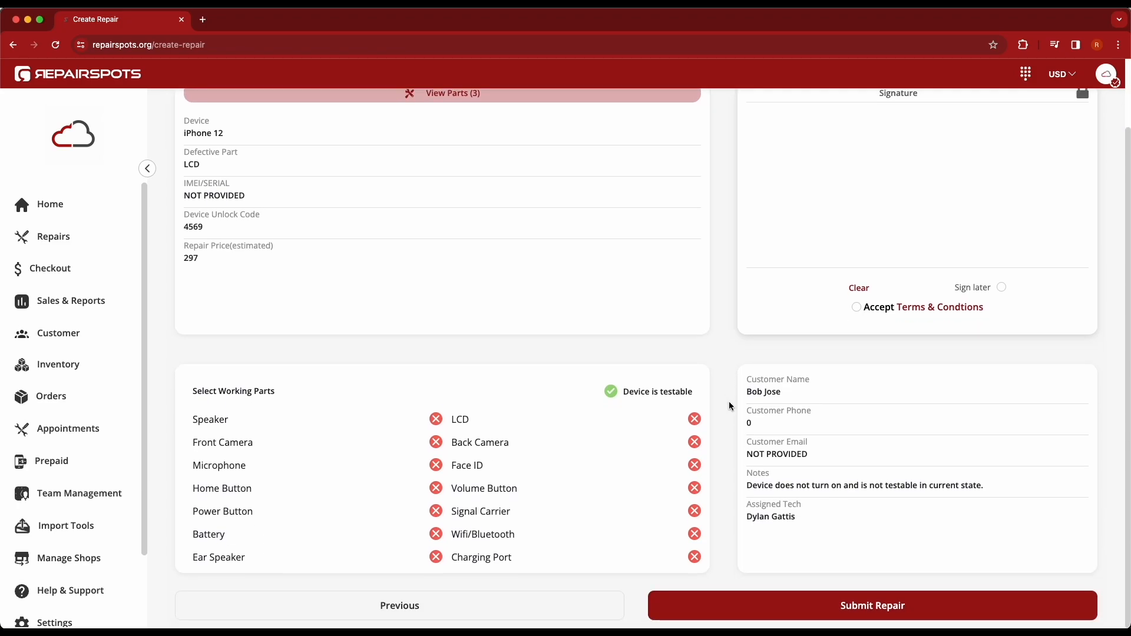
scroll(729, 407, "up", 2)
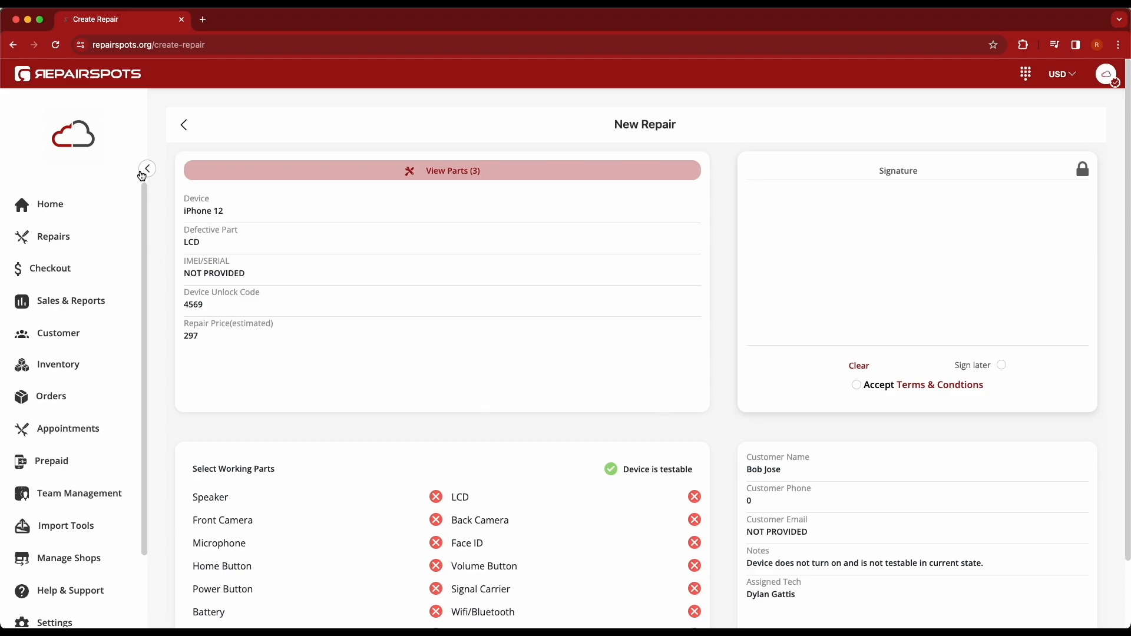
left_click(144, 169)
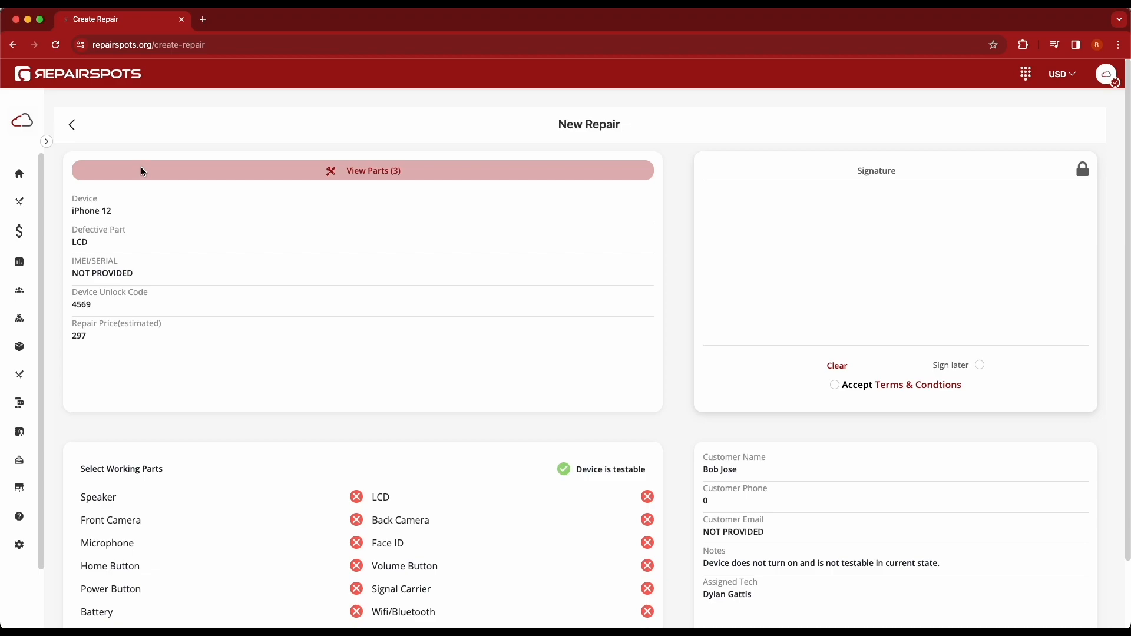
Step: Draw a freehand customer signature in the repair's signature area
scroll(545, 386, "down", 2)
scroll(545, 387, "up", 2)
left_click(819, 309)
left_click_drag(869, 214, 916, 283)
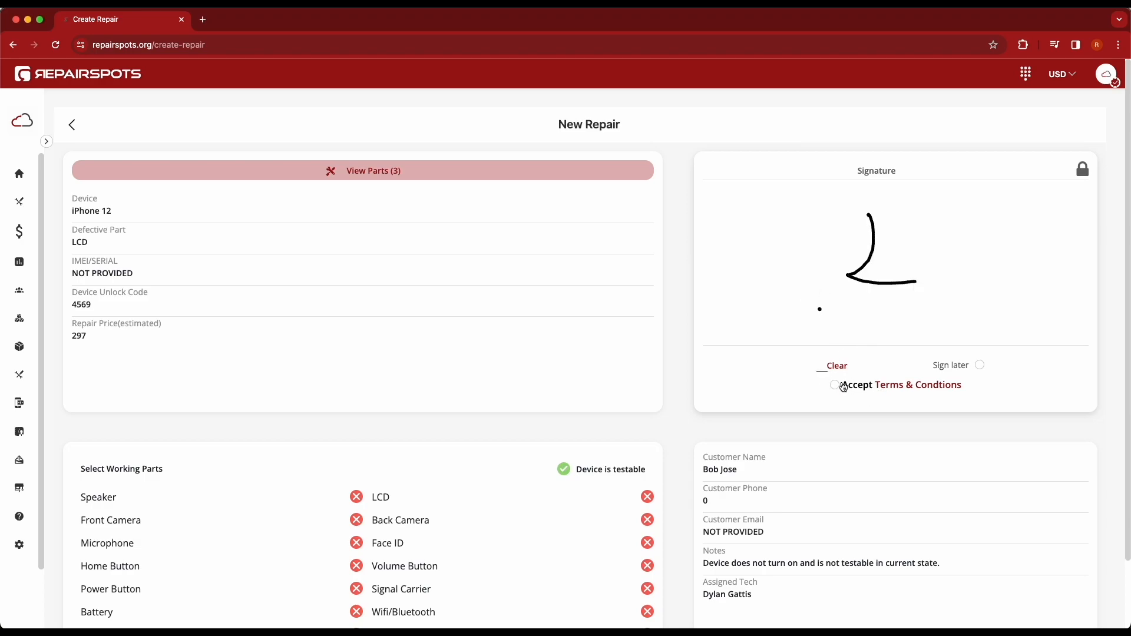
Step: Read through the repair's terms and conditions, close them, and accept them for the signature
left_click(844, 386)
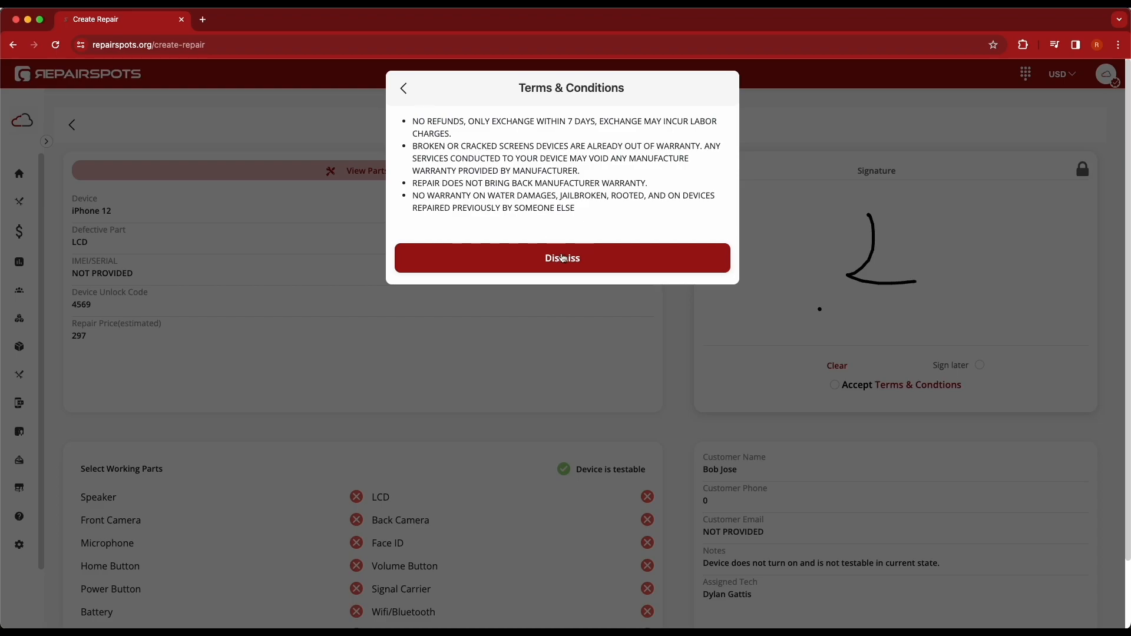
left_click(562, 257)
left_click(834, 385)
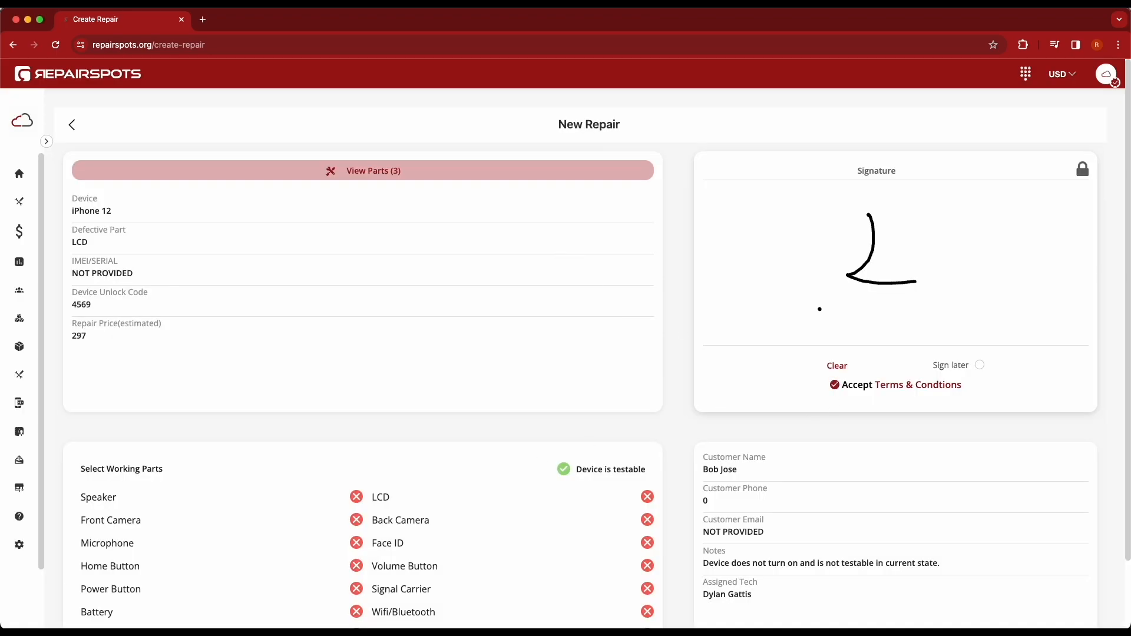
scroll(695, 495, "down", 3)
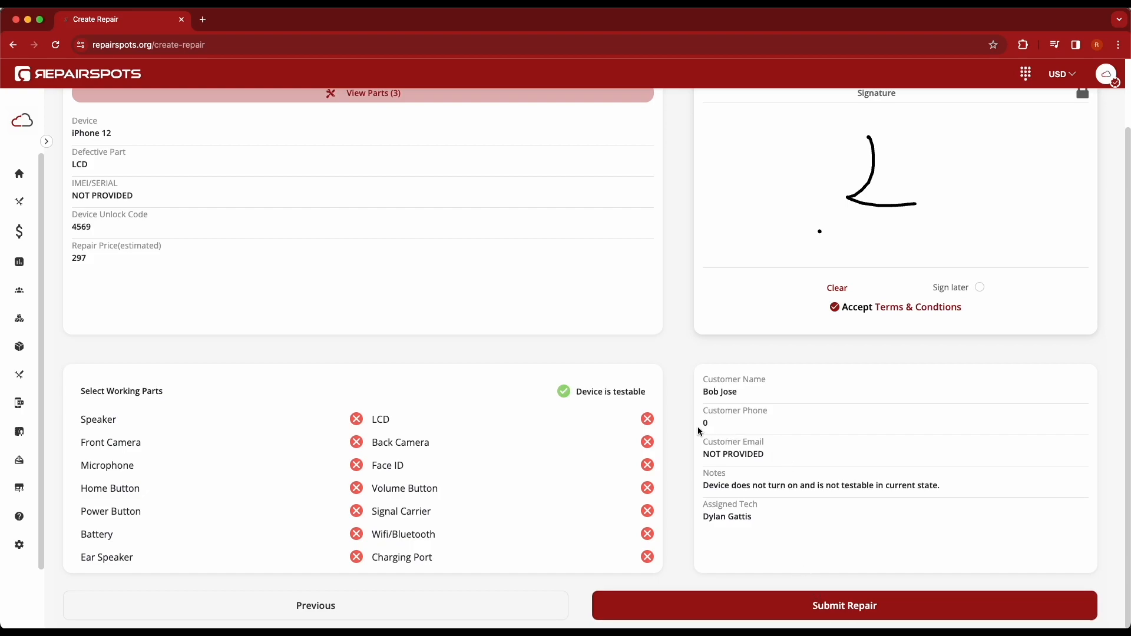
scroll(698, 432, "up", 3)
left_click(979, 366)
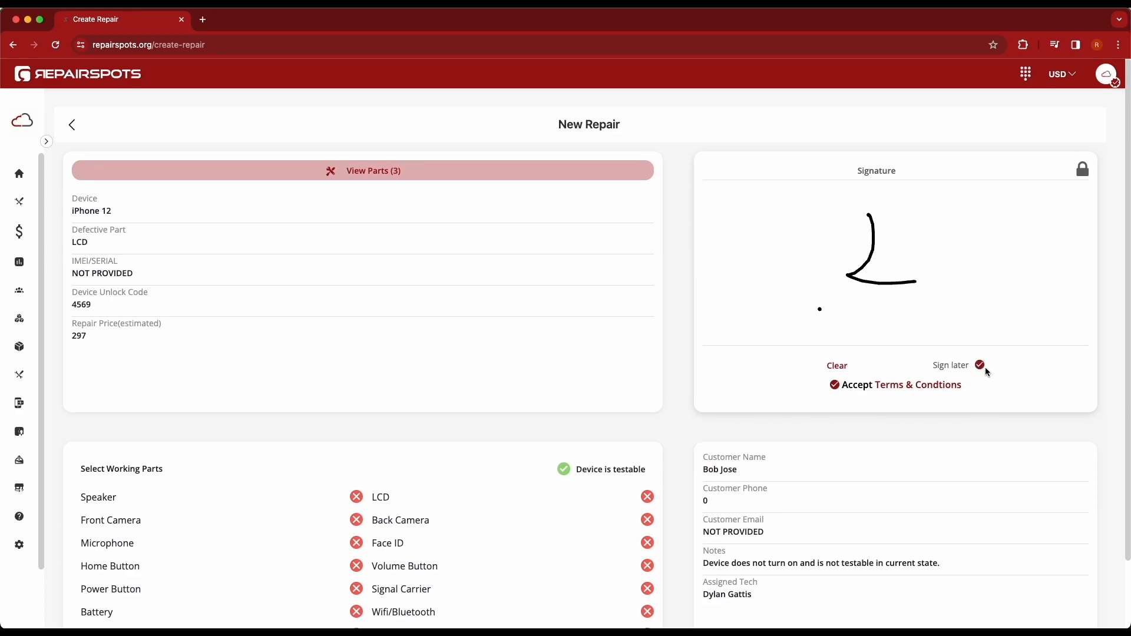
left_click(981, 366)
Step: Submit the iPhone 12 LCD repair and open the newly created repair ticket for viewing
scroll(972, 480, "down", 3)
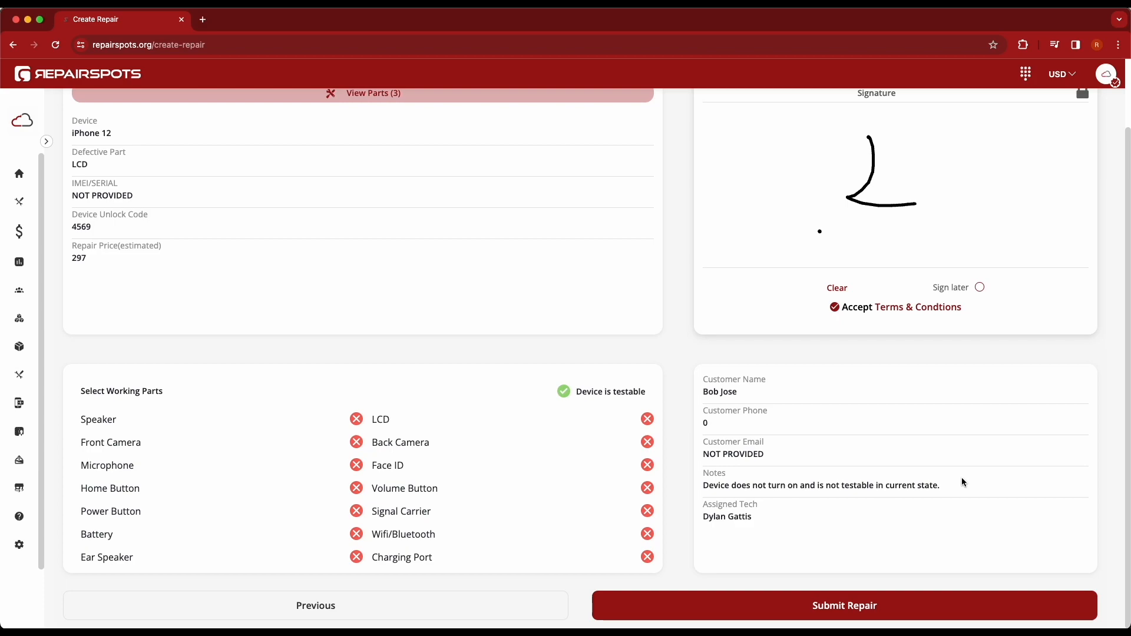
left_click(888, 598)
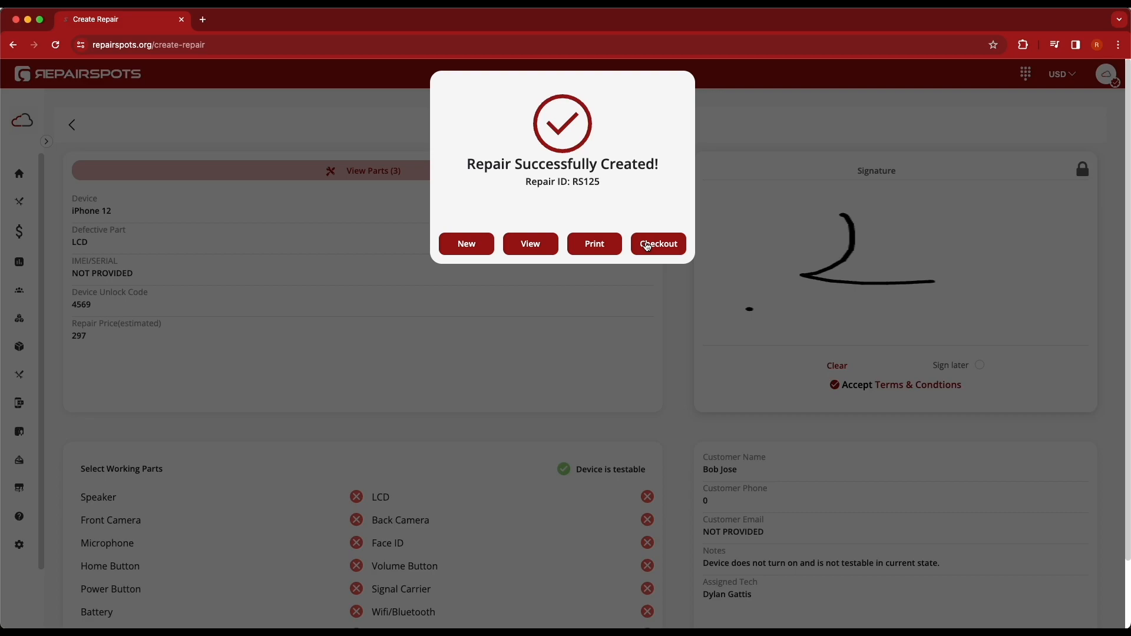
left_click(534, 244)
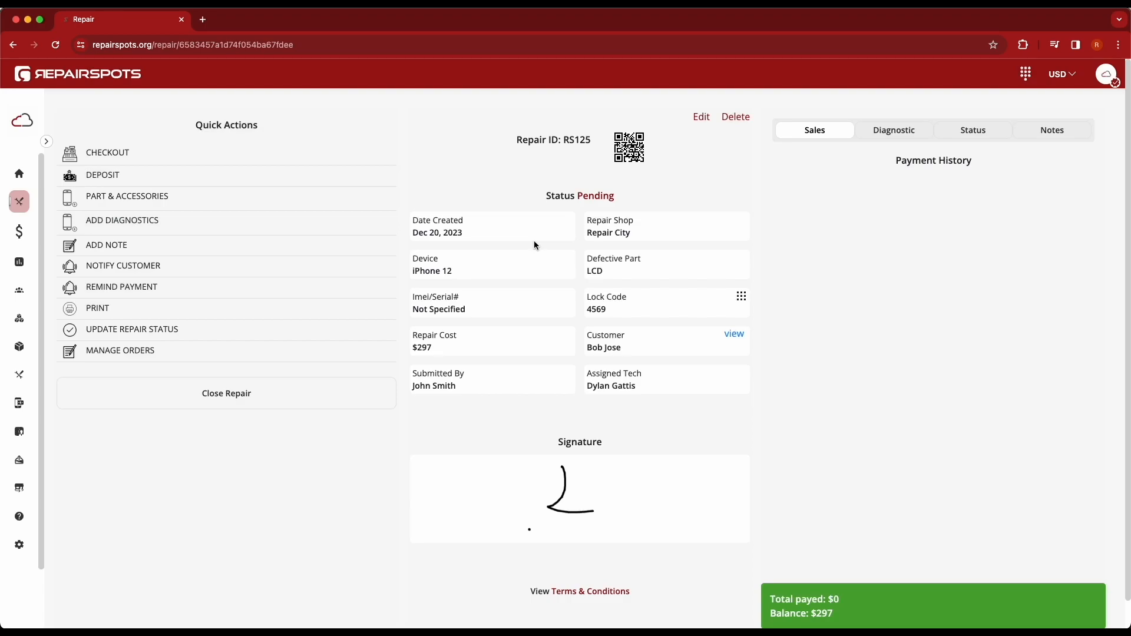